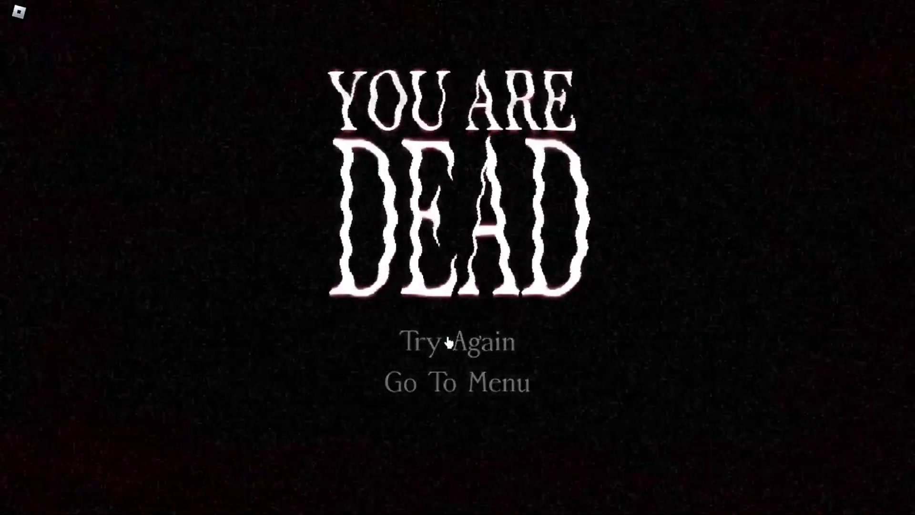
Step: Choose Try Again on the YOU ARE DEAD screen to retry the round
left_click(448, 342)
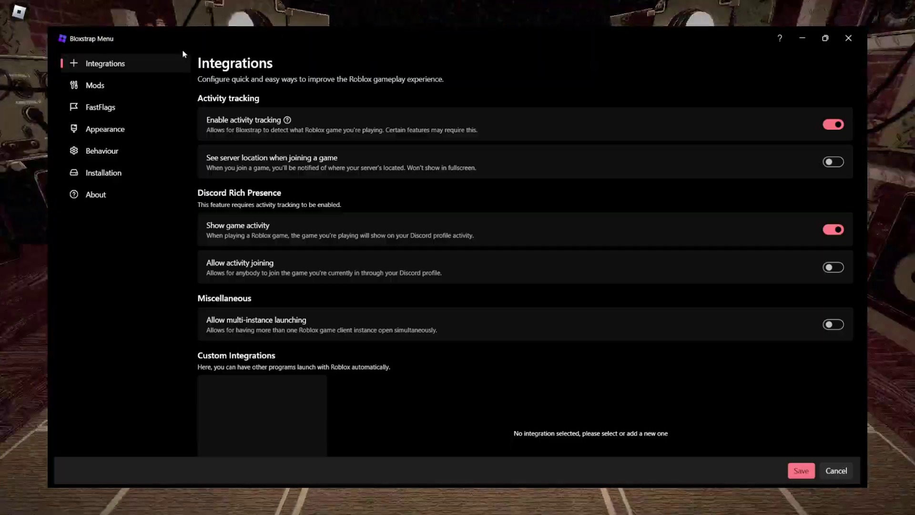
Step: Go to Bloxstrap's Mods settings and open the Modifications folder on disk
left_click(128, 84)
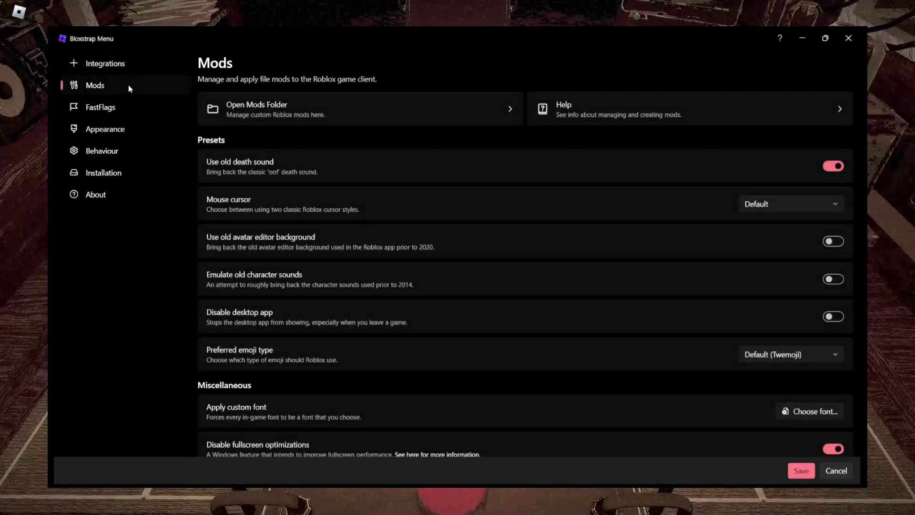
left_click(354, 113)
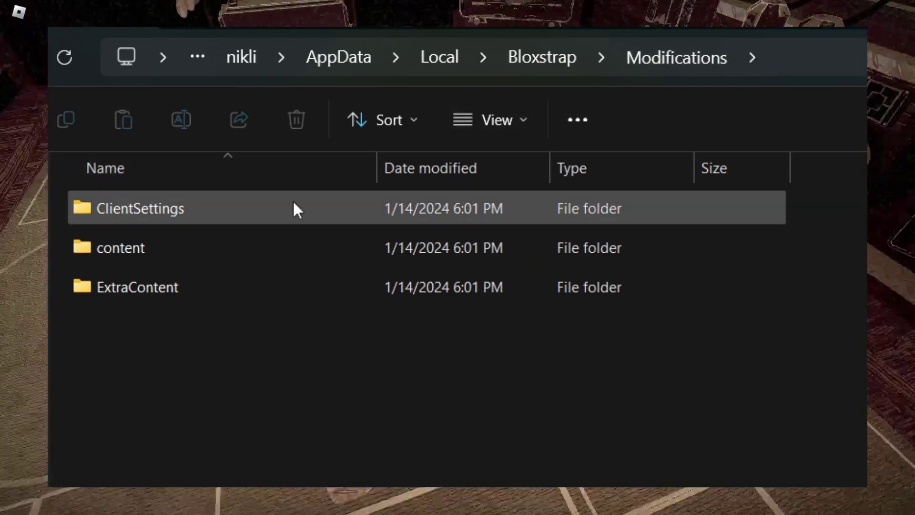
Step: Browse into ExtraContent\places and launch Mobile.rbxl in Roblox Studio
left_click(294, 203)
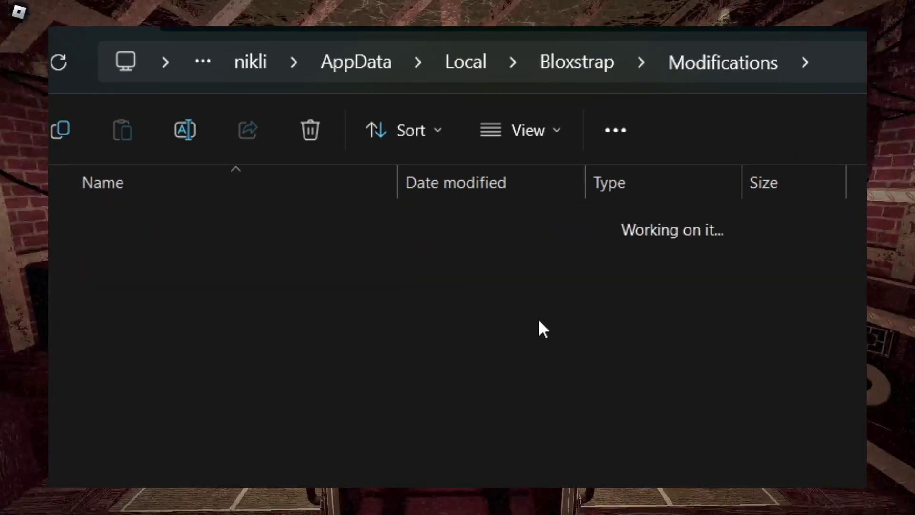
double_click(257, 236)
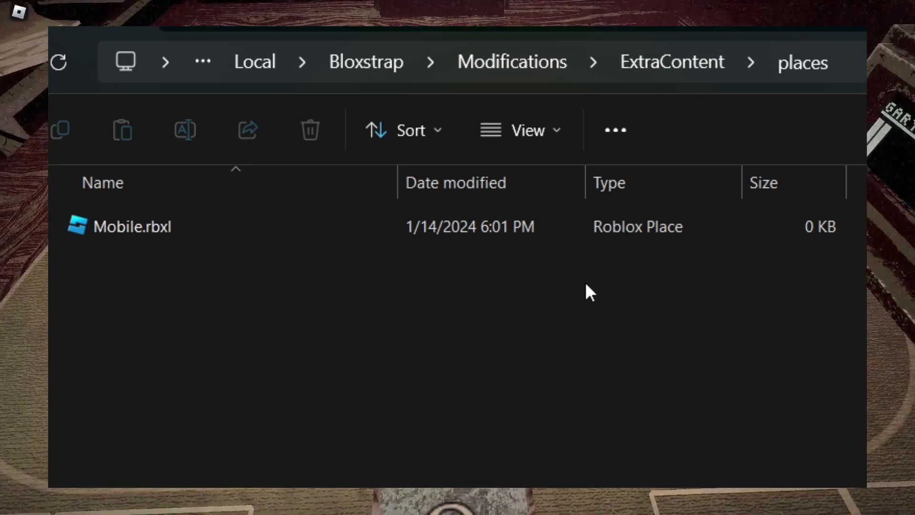
double_click(600, 235)
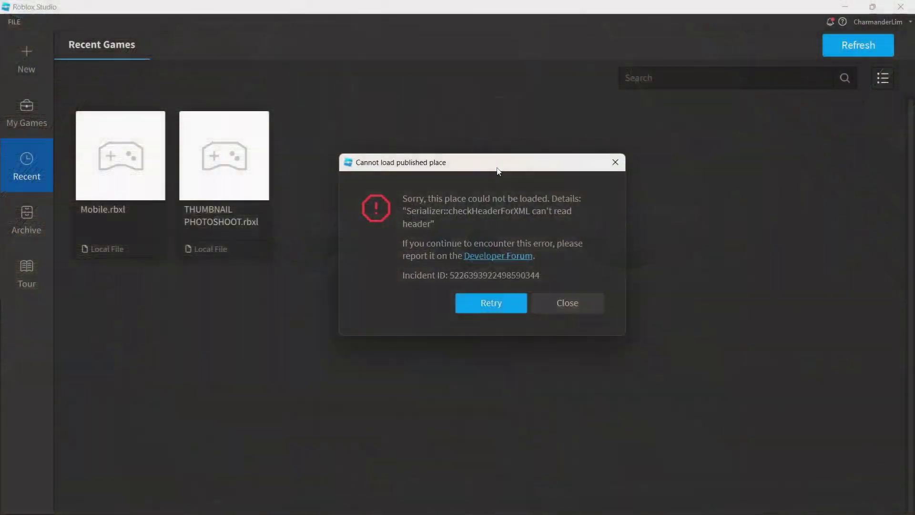
Step: Drag the 'Cannot load published place' error dialog aside
left_click_drag(497, 167, 480, 173)
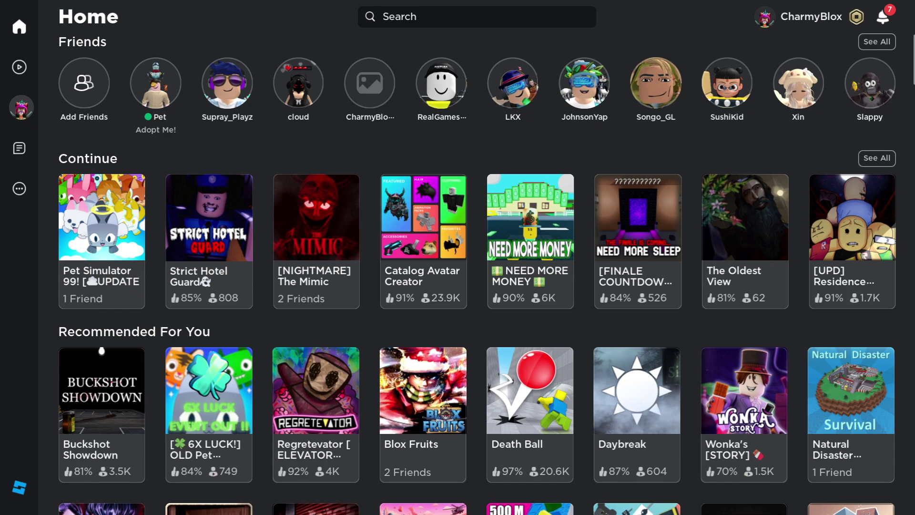
Step: Open the Avatar editor from the Roblox left sidebar
left_click(20, 113)
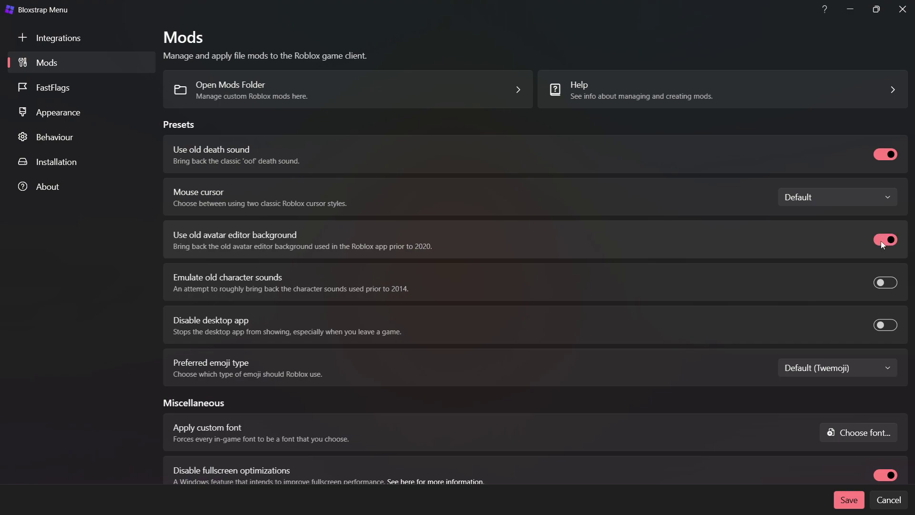
Step: Save Bloxstrap's mod settings with 'Use old avatar editor background' enabled
left_click(850, 501)
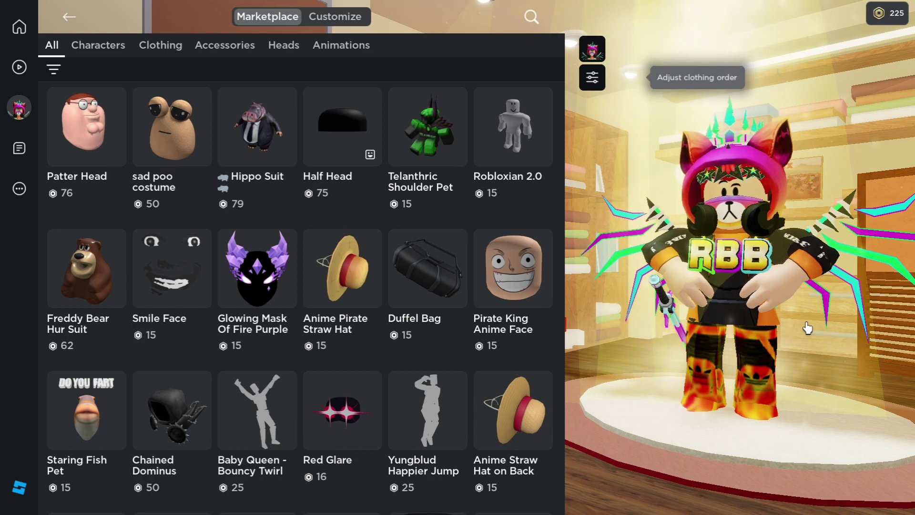
Step: Reload the avatar editor via Home and expand the avatar preview to full screen
left_click(69, 19)
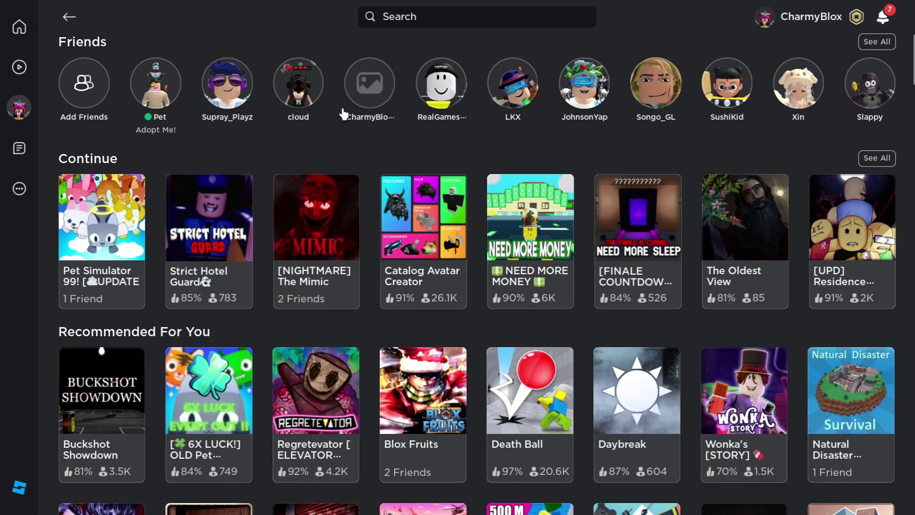
left_click(21, 109)
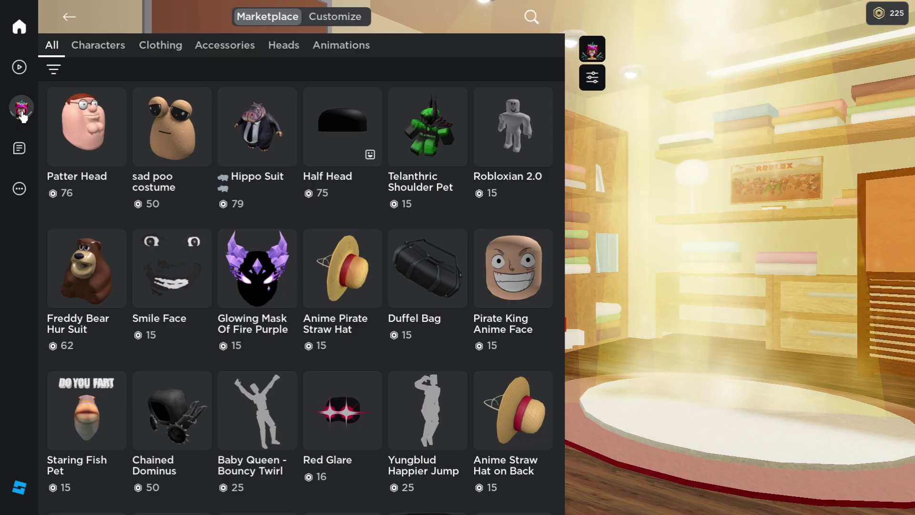
left_click_drag(819, 416, 784, 505)
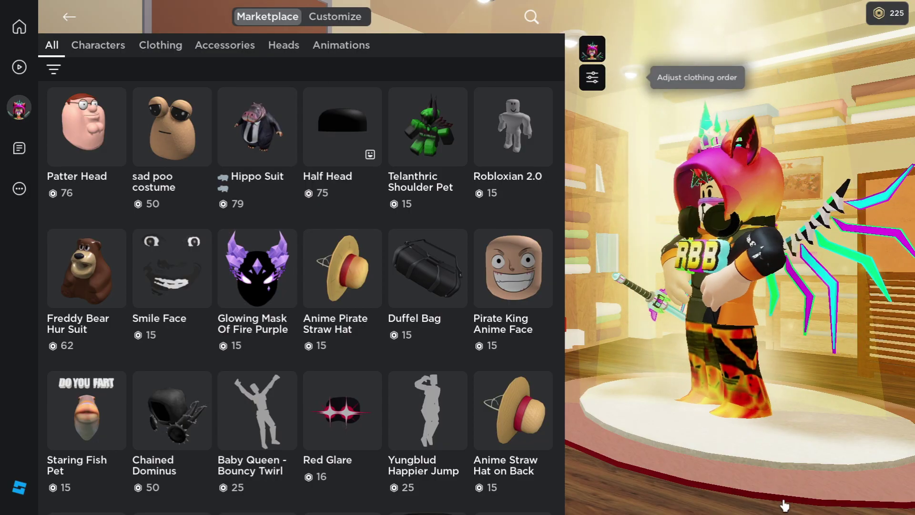
left_click(878, 486)
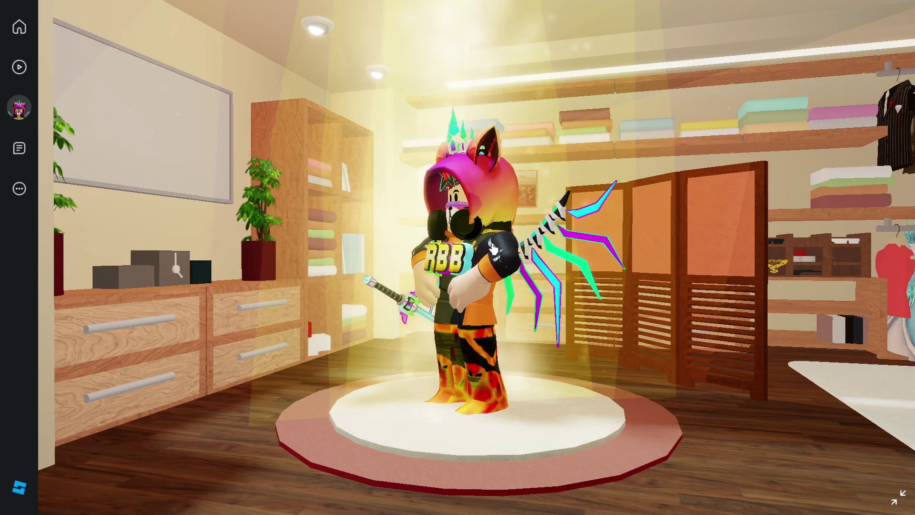
Step: Rotate and zoom the avatar to inspect it in the old clothing-shop room
left_click_drag(492, 248, 637, 267)
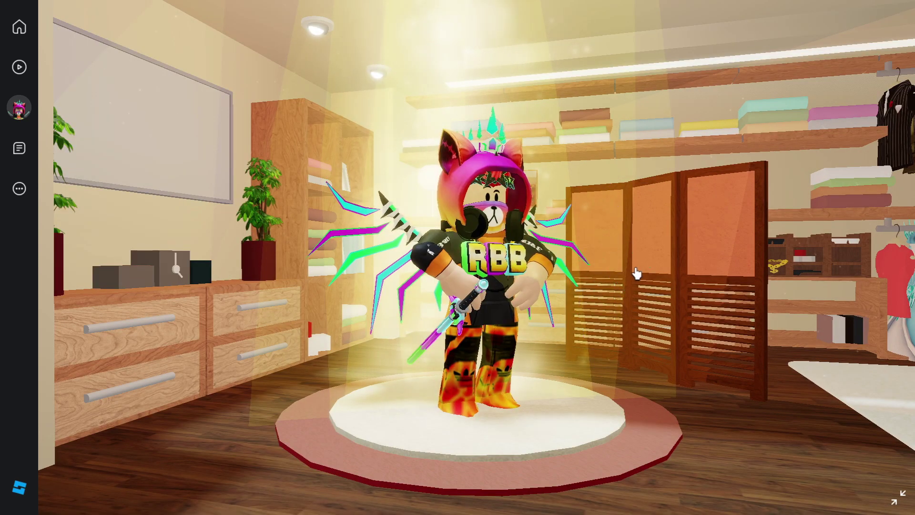
left_click_drag(591, 291, 490, 346)
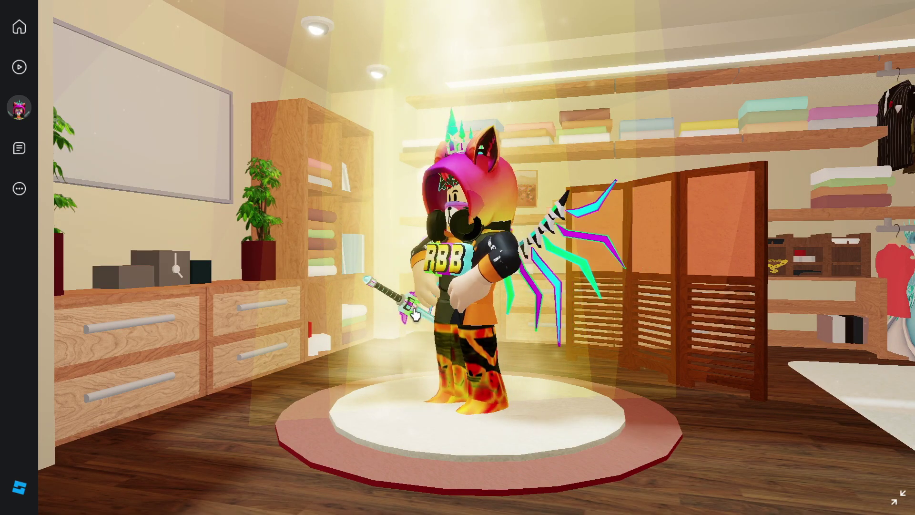
scroll(489, 347, "up", 3)
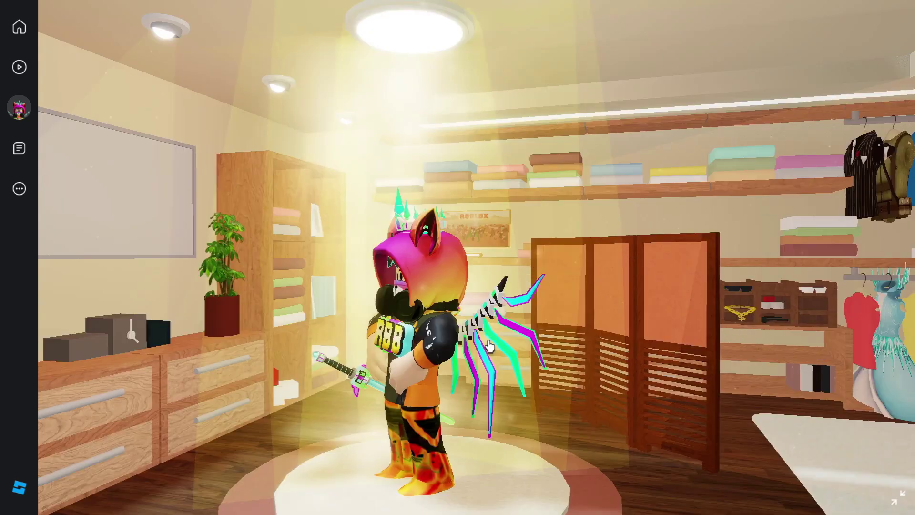
scroll(489, 347, "down", 3)
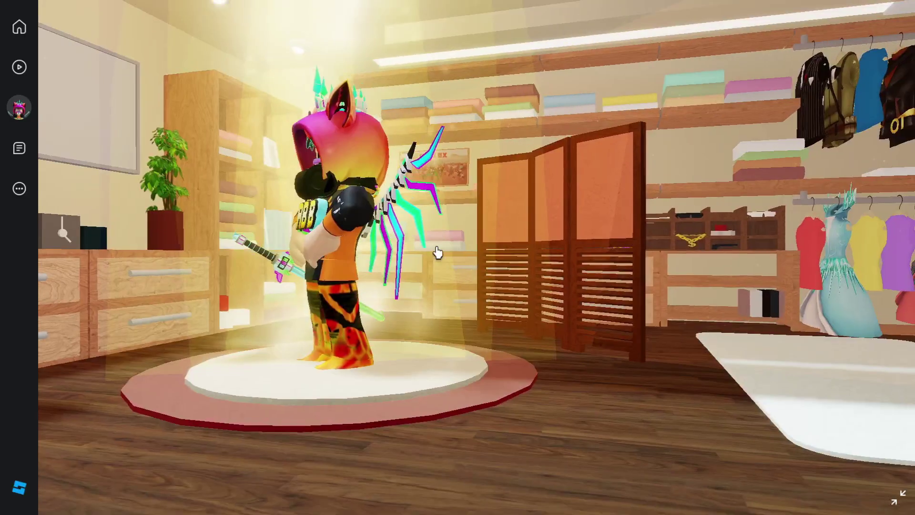
scroll(435, 251, "up", 2)
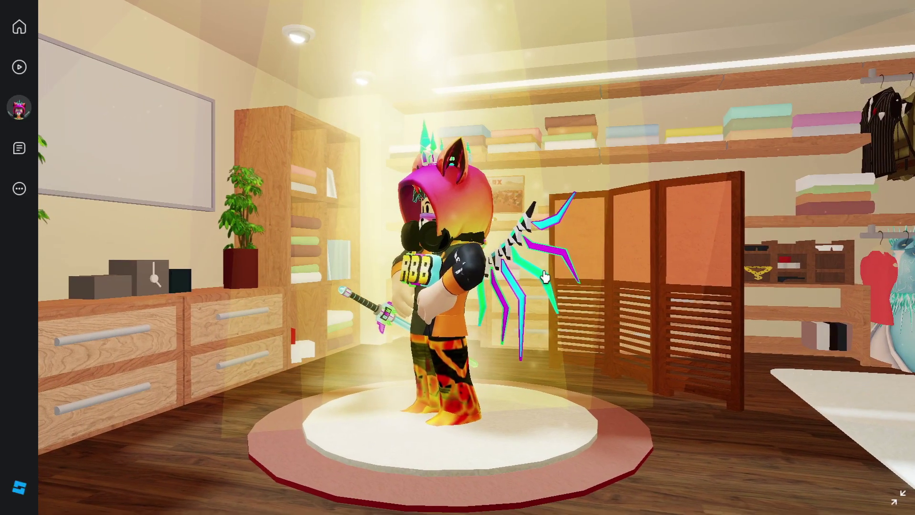
left_click_drag(512, 287, 651, 327)
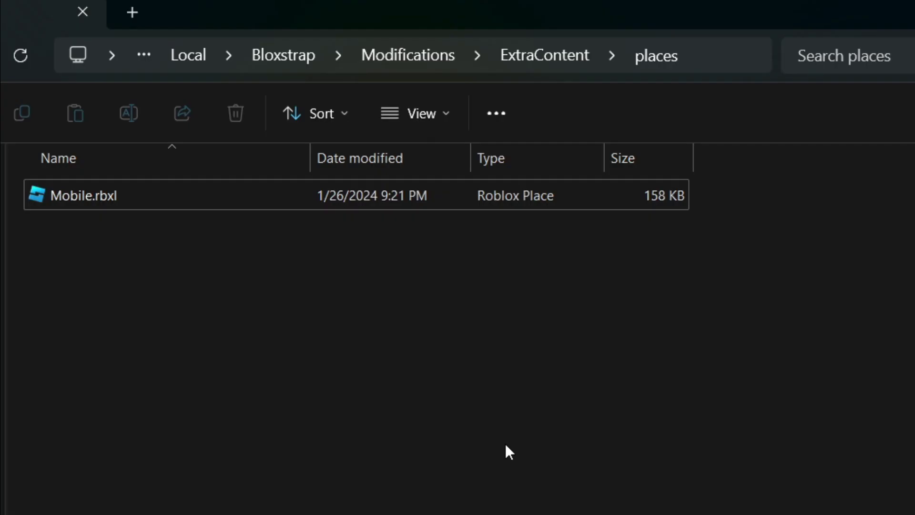
Step: Select the updated 158 KB Mobile.rbxl and open it in Roblox Studio
left_click(525, 196)
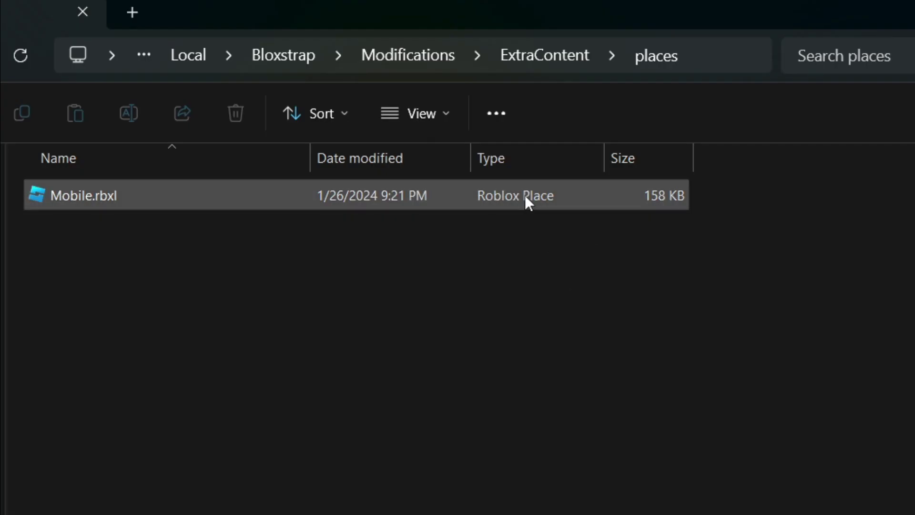
left_click(525, 199)
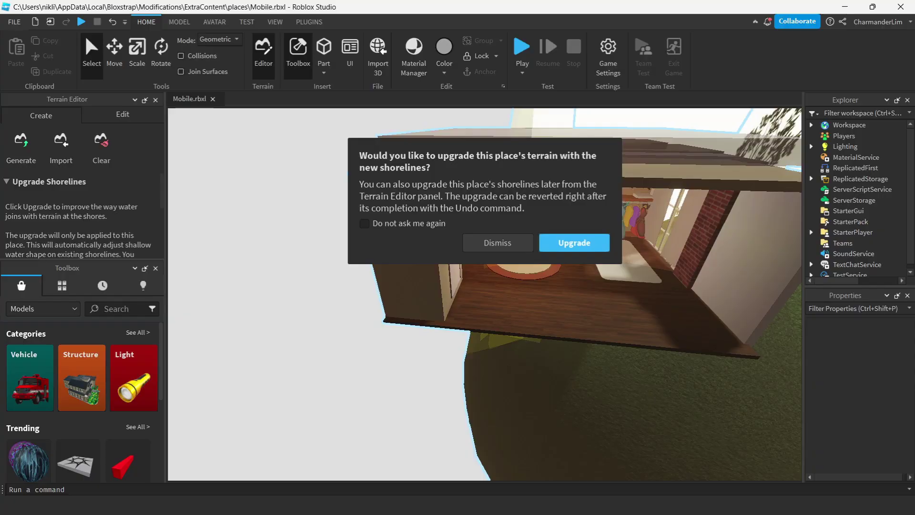
Step: Dismiss the terrain shoreline upgrade prompt and select the NewModel room in the Explorer
key("Return")
left_click(528, 427)
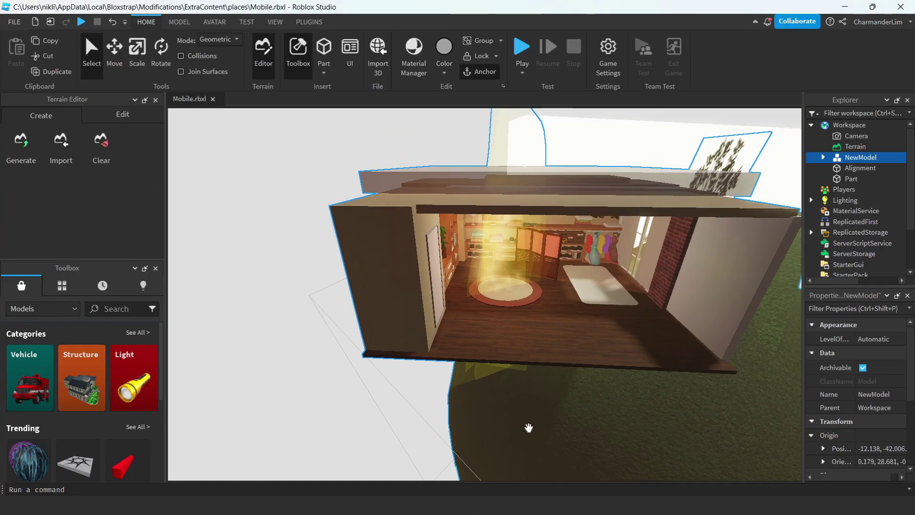
scroll(589, 352, "up", 10)
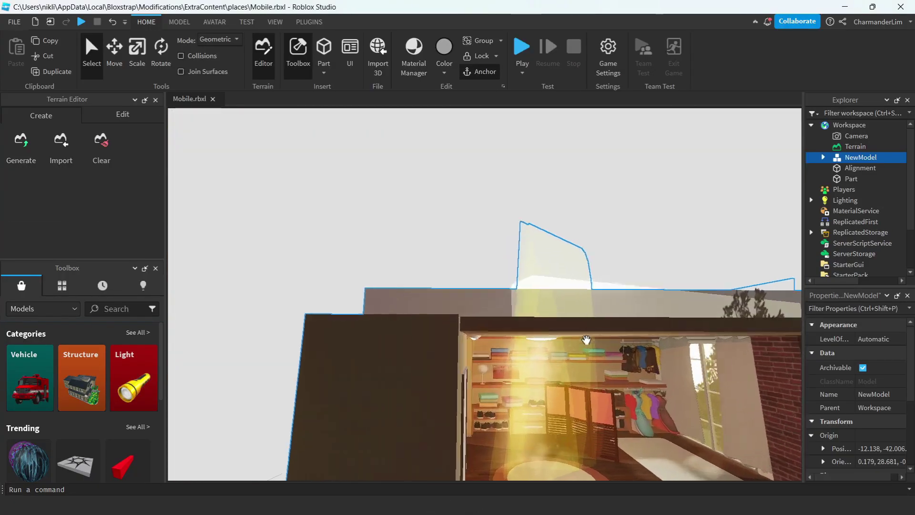
scroll(586, 337, "up", 3)
scroll(585, 333, "down", 12)
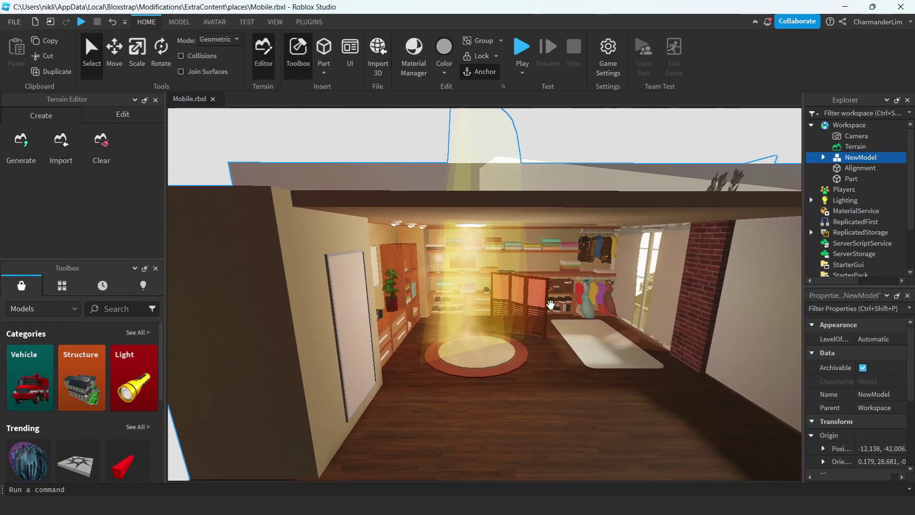
scroll(550, 304, "down", 10)
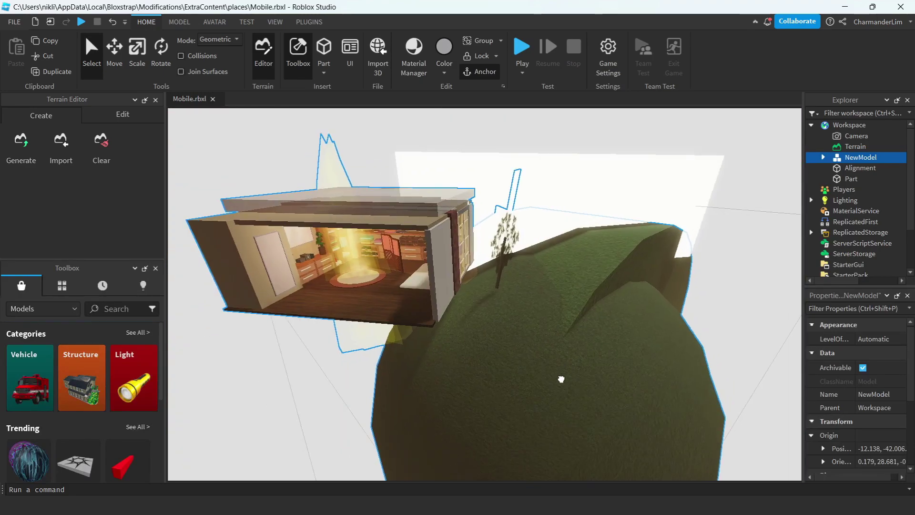
scroll(563, 359, "up", 3)
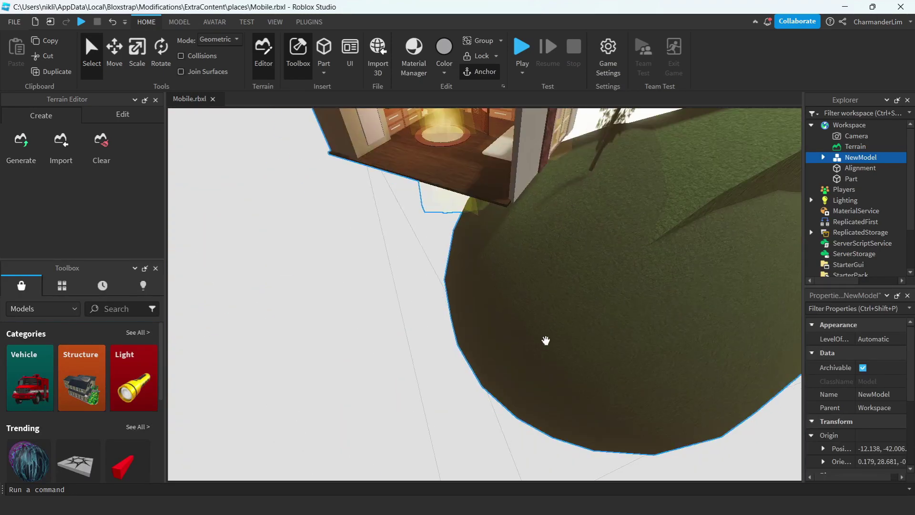
scroll(545, 341, "down", 5)
scroll(518, 318, "up", 5)
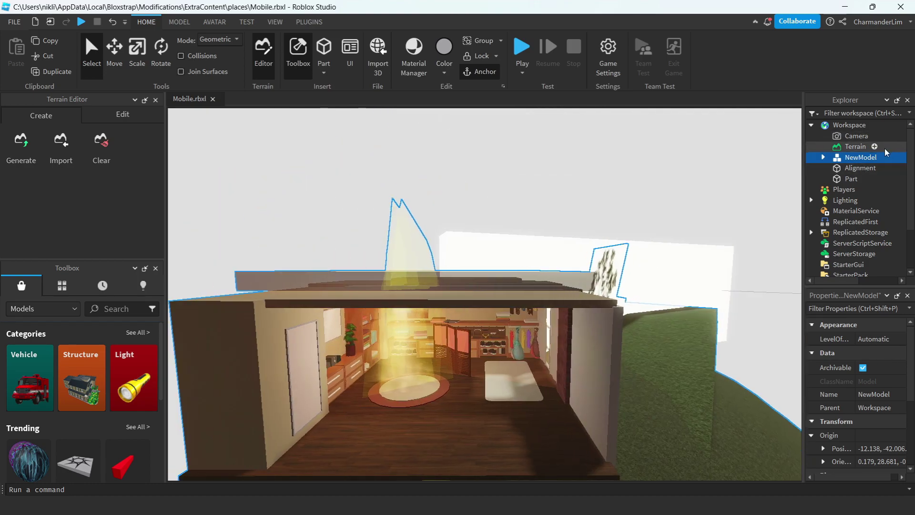
Step: Make the Alignment pole fully opaque by setting its Transparency to 0
left_click(854, 167)
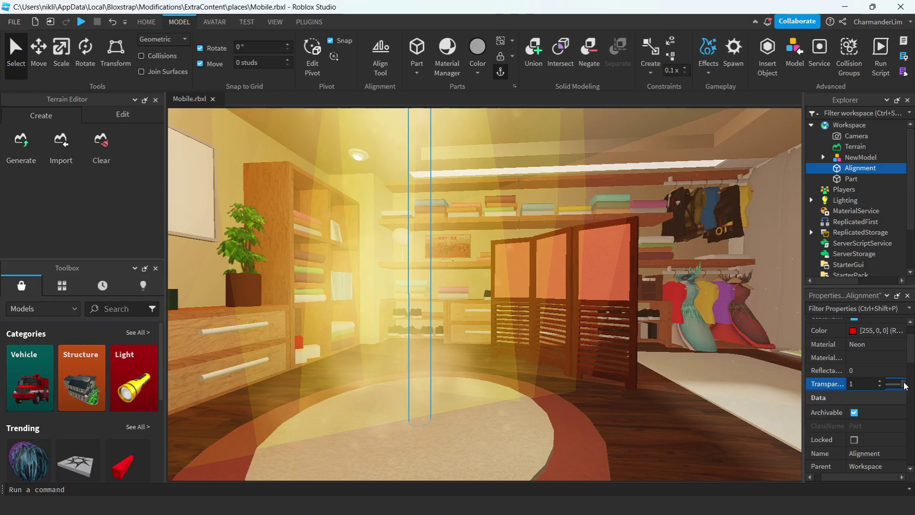
left_click_drag(904, 385, 885, 384)
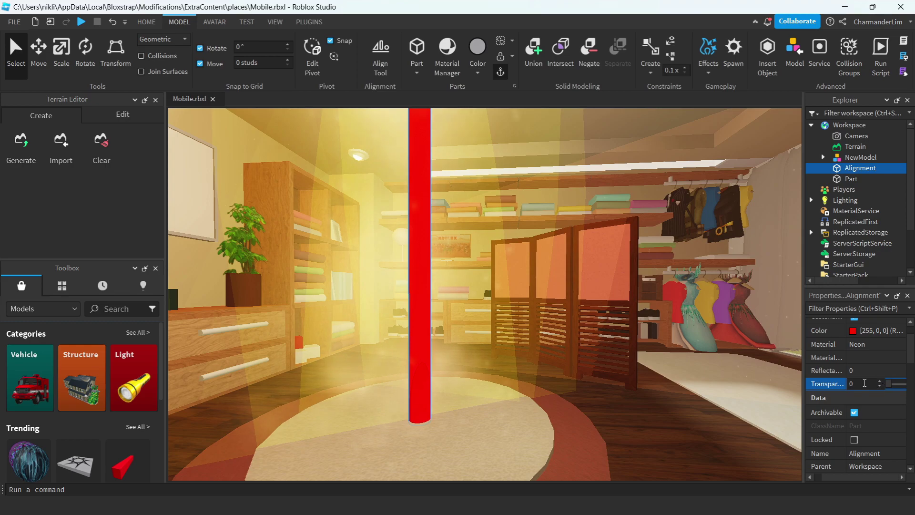
scroll(437, 226, "up", 2)
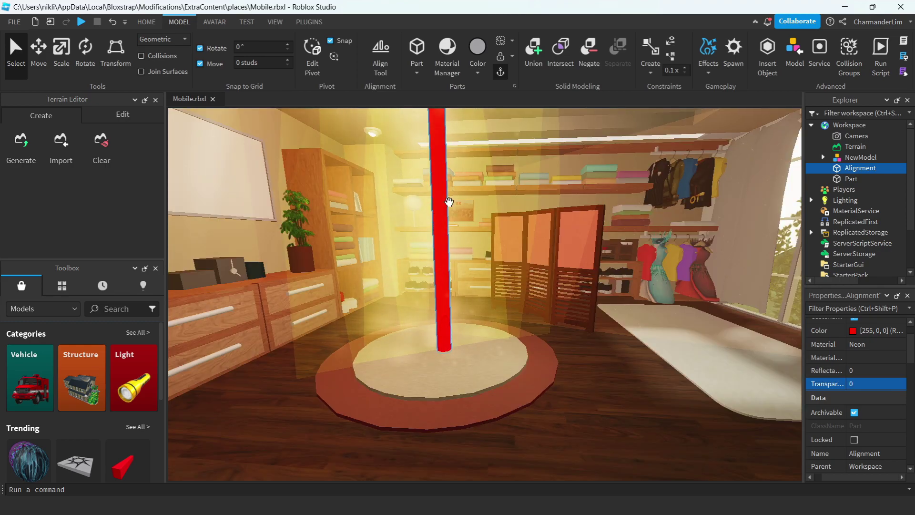
Step: Select the whole NewModel room model again in the Explorer
left_click(555, 181)
scroll(555, 181, "down", 10)
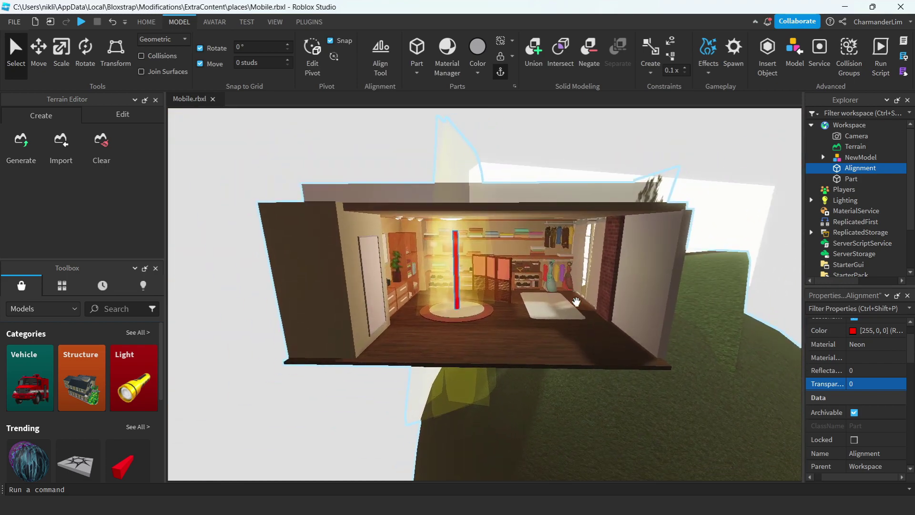
scroll(528, 218, "up", 10)
scroll(528, 218, "up", 6)
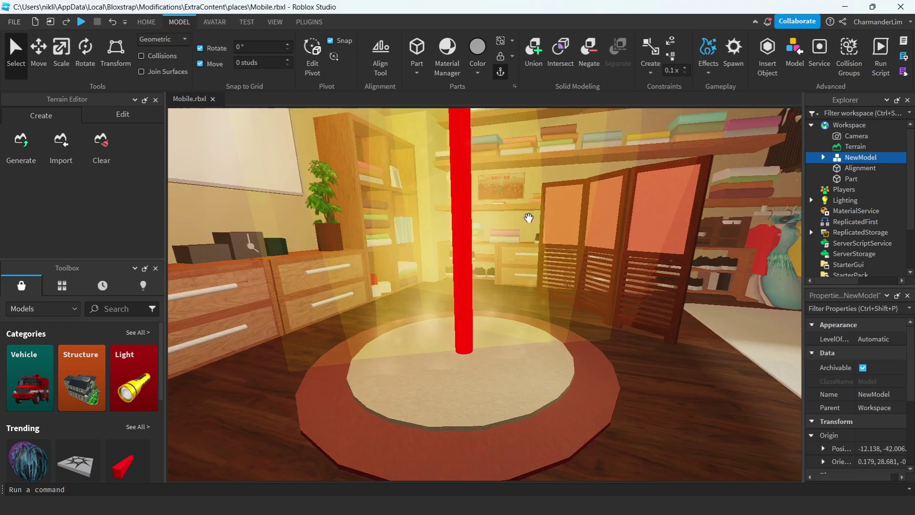
scroll(528, 218, "down", 10)
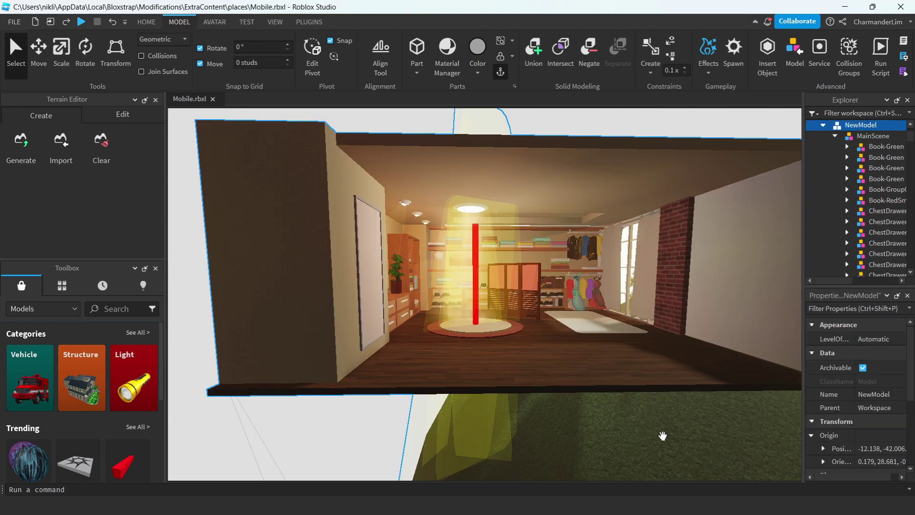
Step: Delete NewModel and insert a Part at the wall's base beside the red pole
key("Delete")
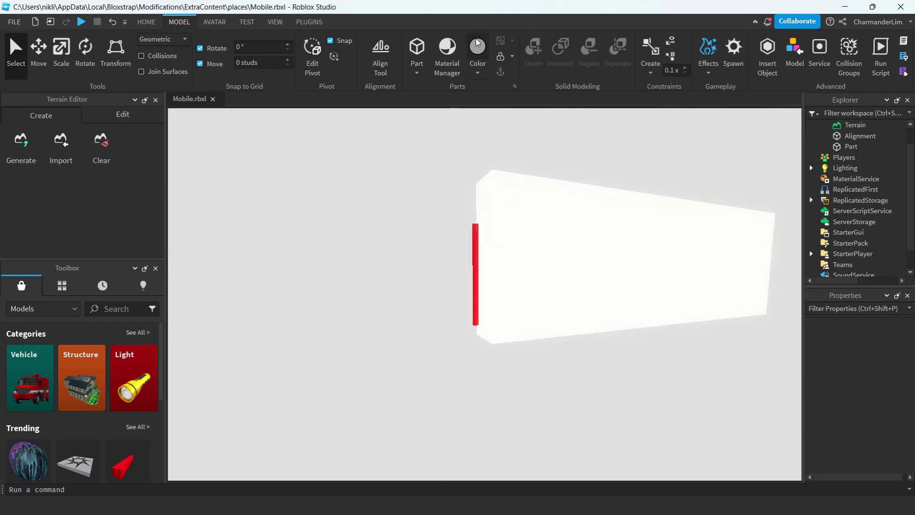
left_click(418, 48)
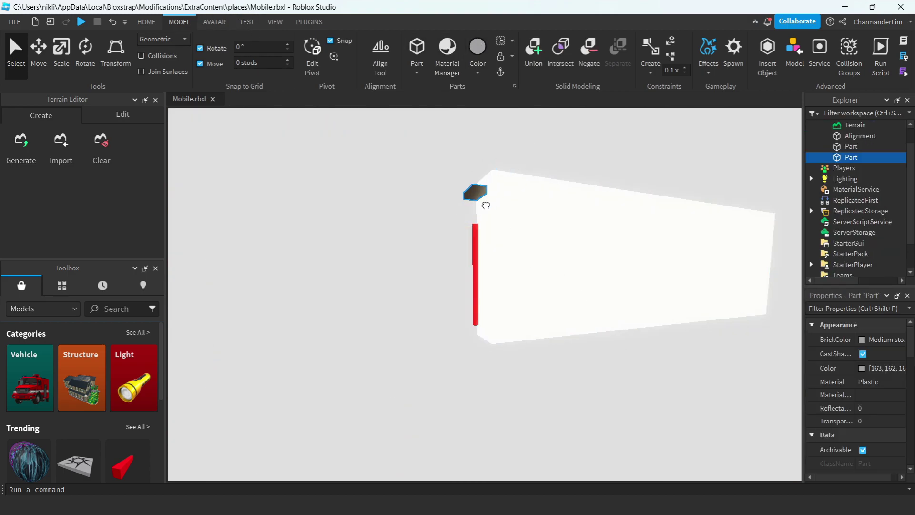
left_click_drag(476, 366, 495, 317)
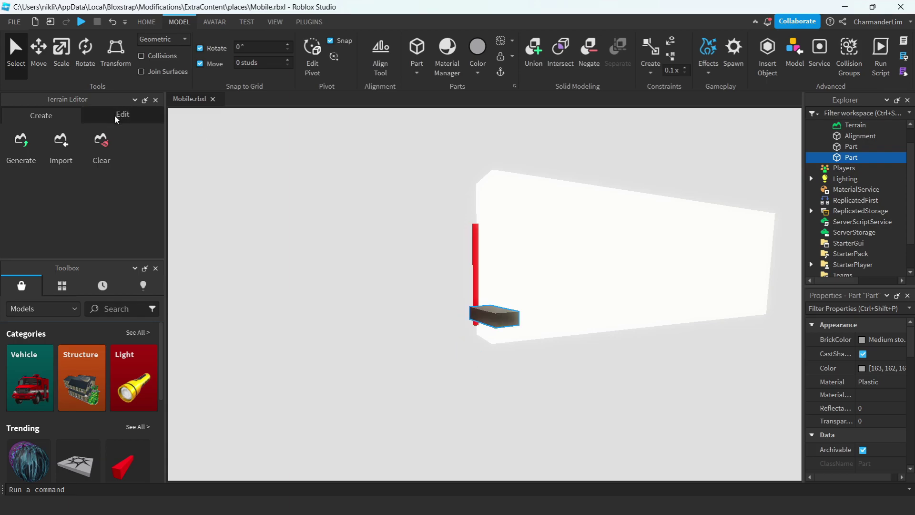
Step: Search the Toolbox for 'arrow' and filter the results to Images
left_click(131, 309)
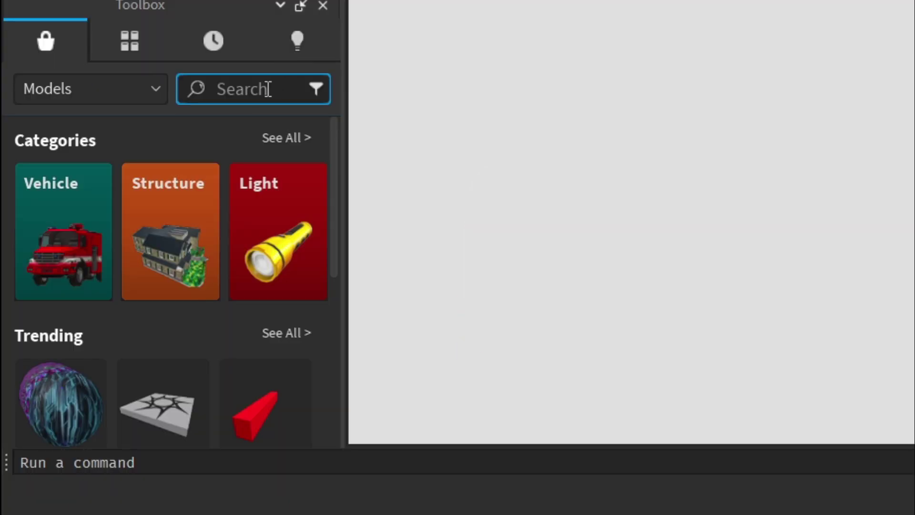
type("arrolw")
key("Return")
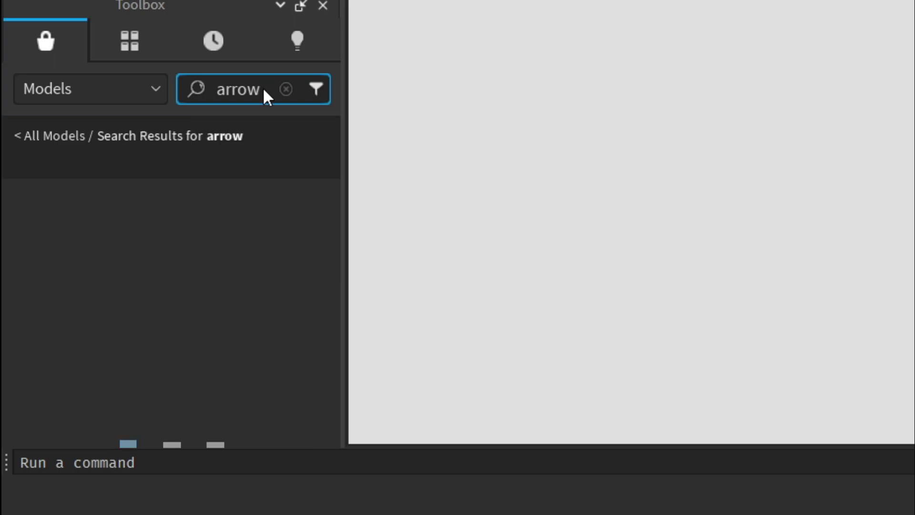
left_click(95, 93)
left_click(88, 210)
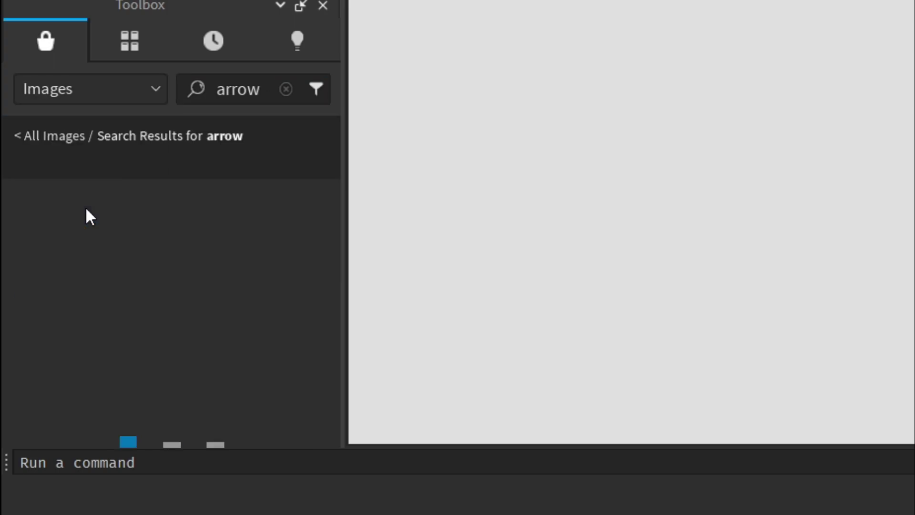
Step: Rotate the new part, switch to Move, and start a Toolbox search for 'door'
left_click_drag(489, 382, 448, 350)
key("ctrl+2")
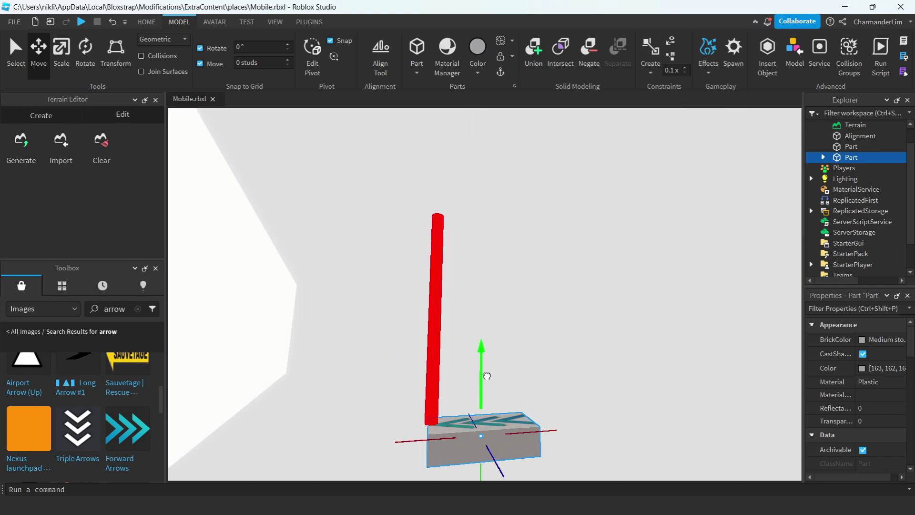
left_click(96, 308)
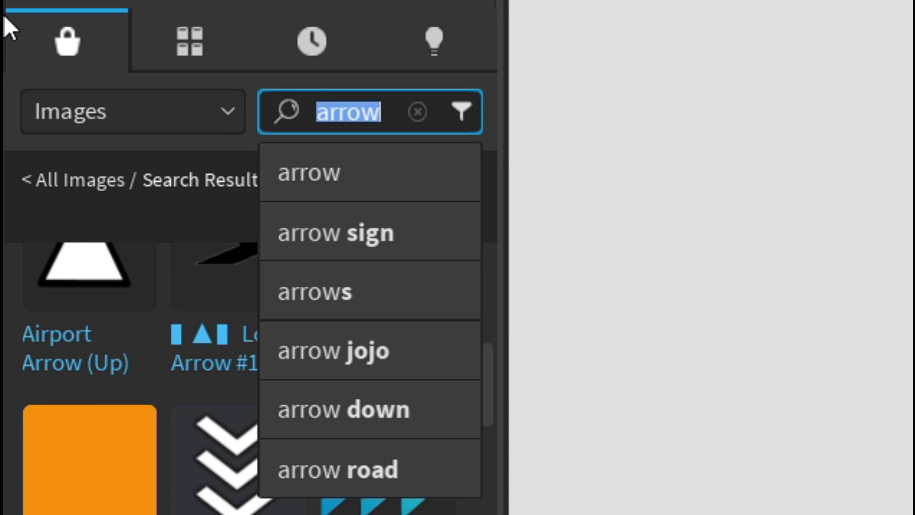
type("door")
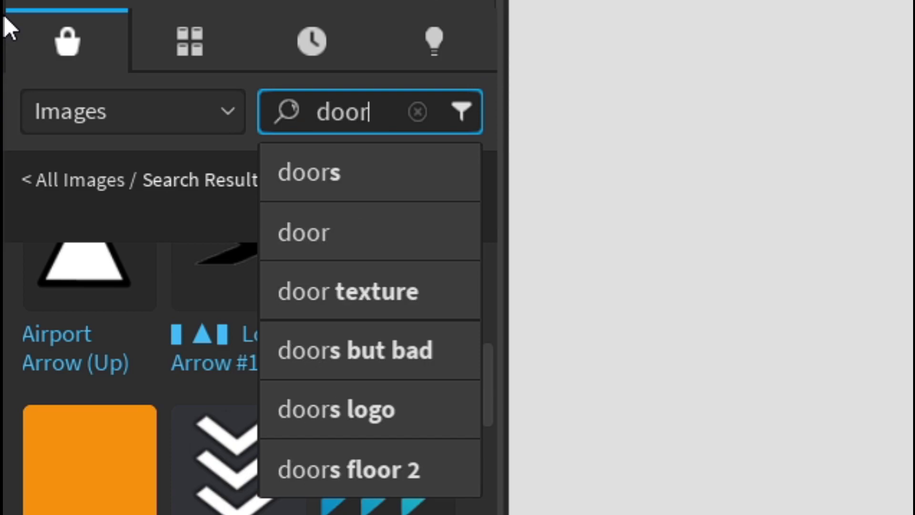